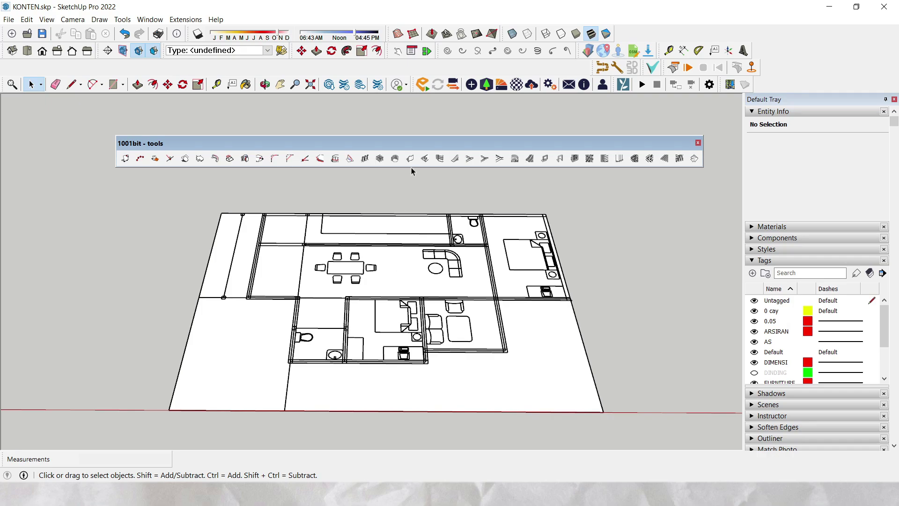
- Reposition the 1001bit tools palette slightly on screen
drag(420, 140, 429, 141)
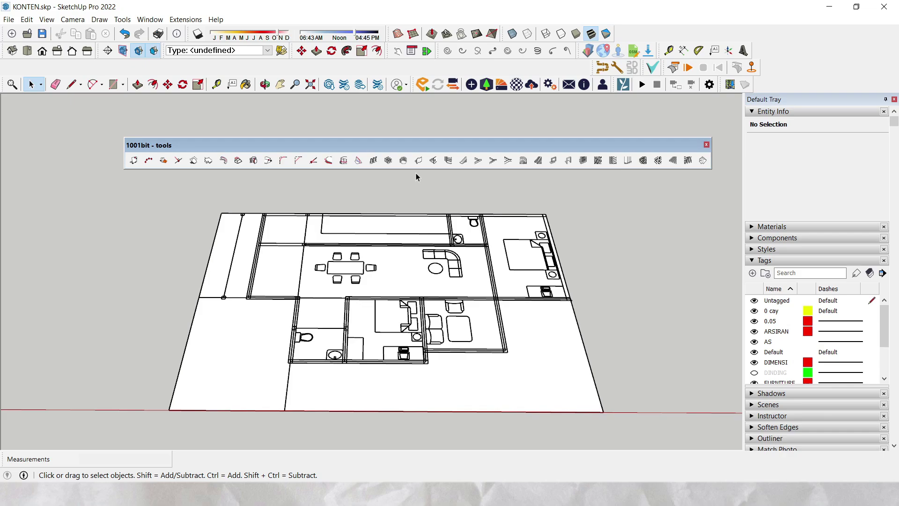
scroll(393, 261, up, 2)
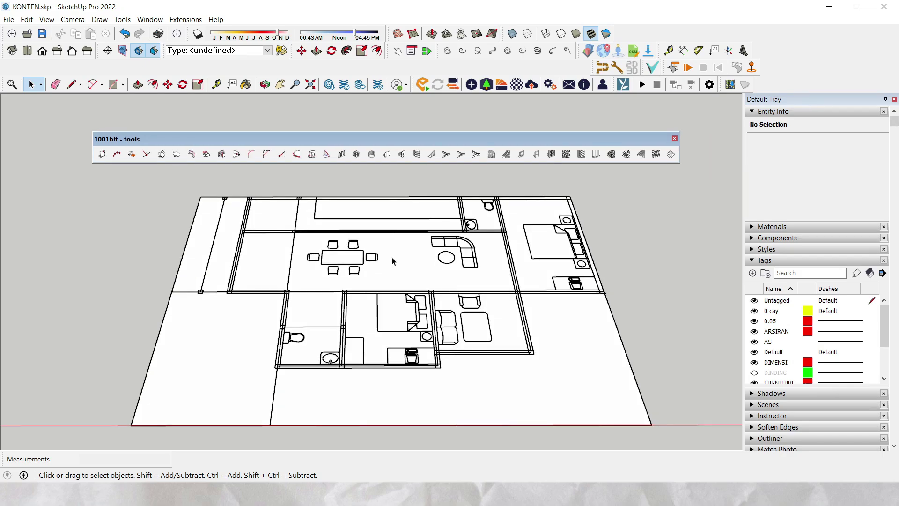
drag(391, 139, 387, 139)
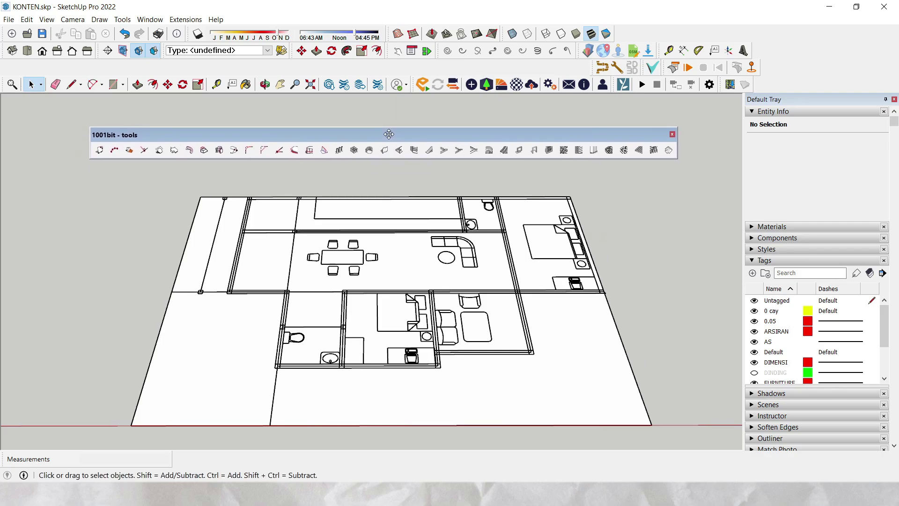
- In the Create Vertical Wall dialog, compare Left, Center and Right alignment, leaving Right selected
click(384, 158)
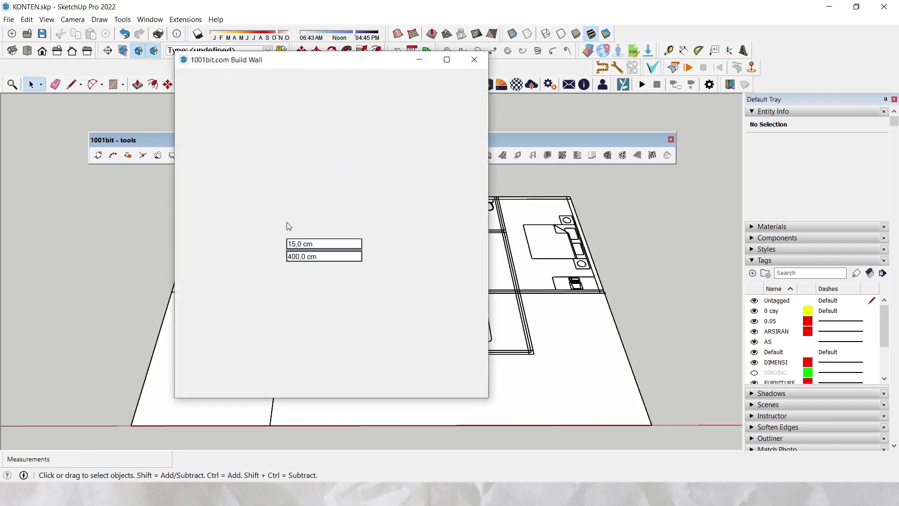
click(474, 59)
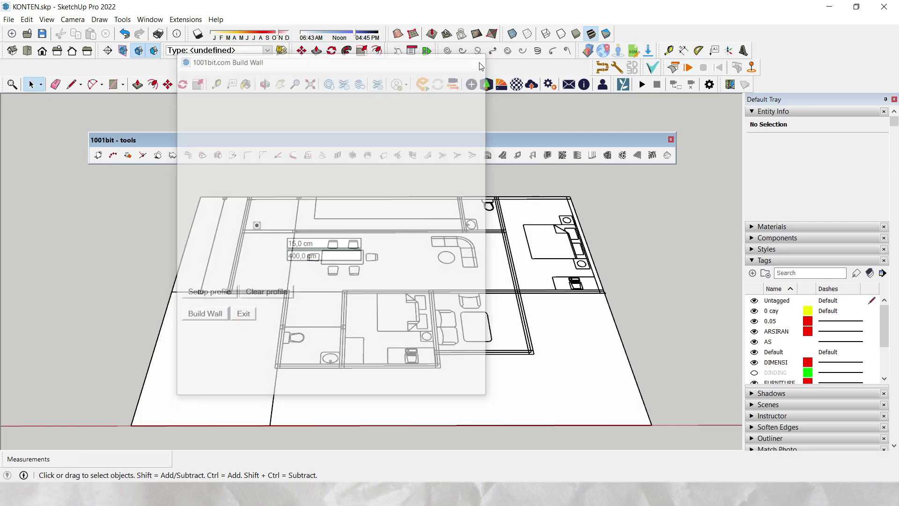
click(382, 157)
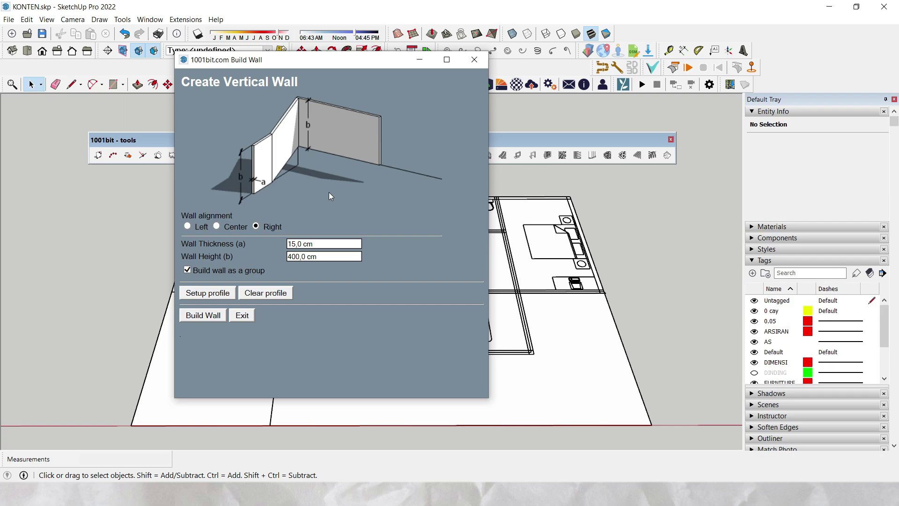
click(187, 226)
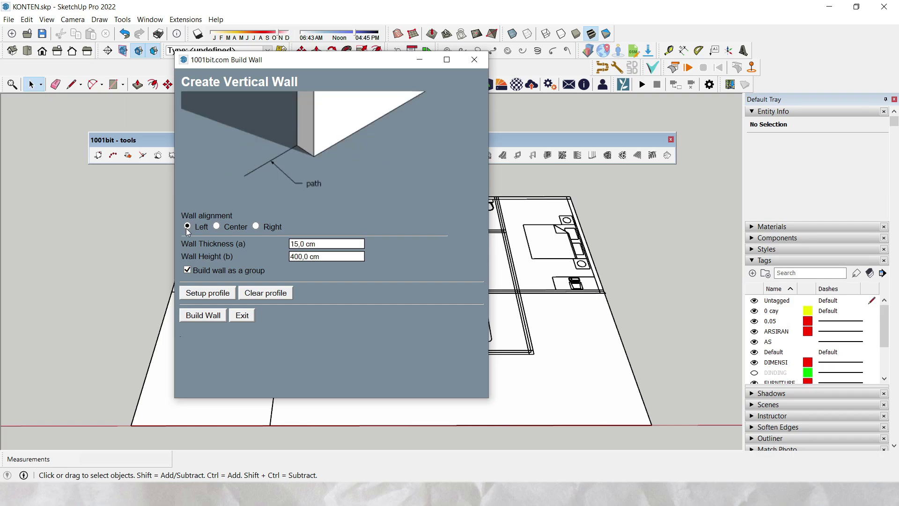
click(217, 226)
click(259, 226)
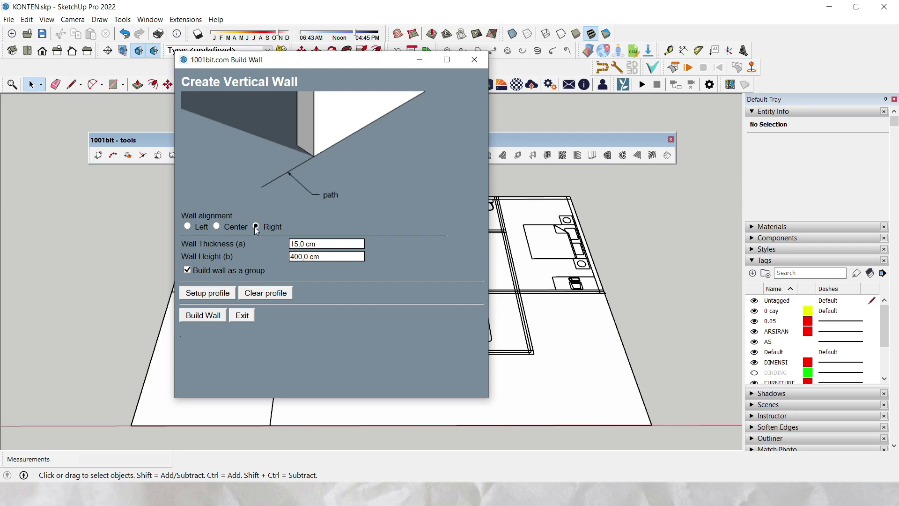
click(188, 226)
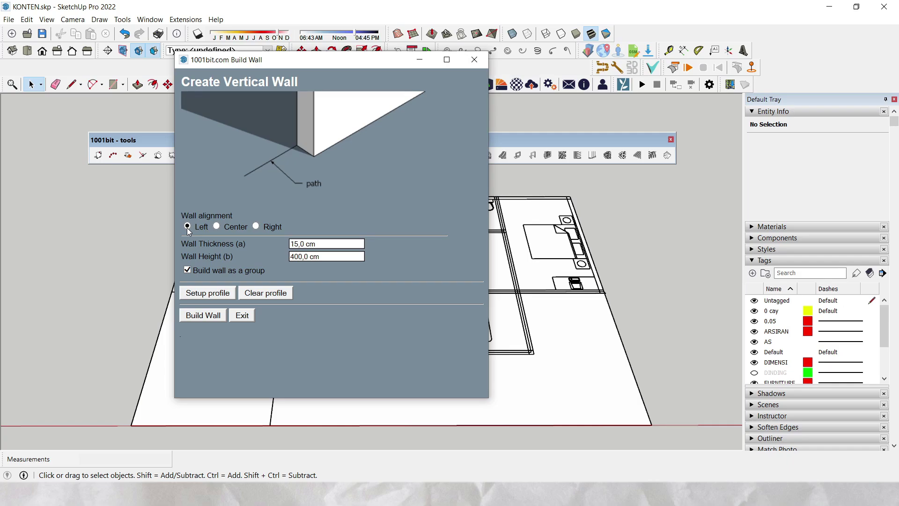
click(214, 226)
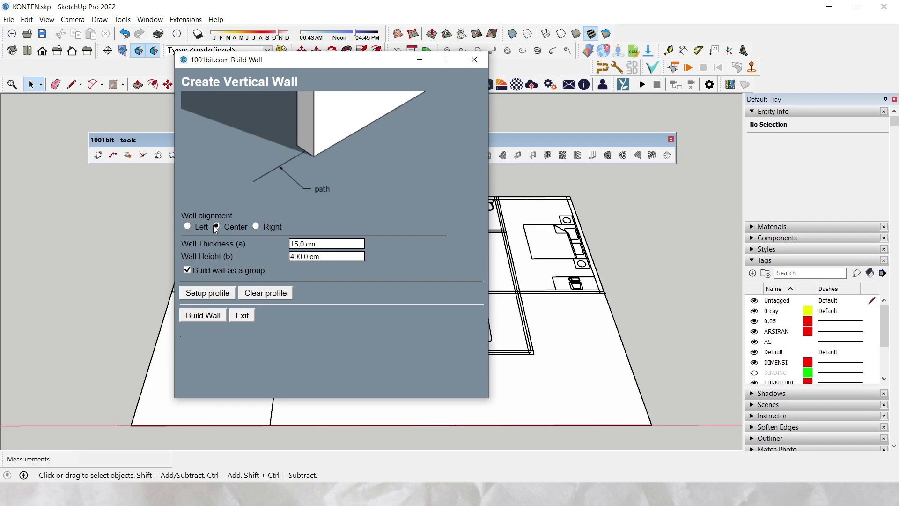
click(256, 228)
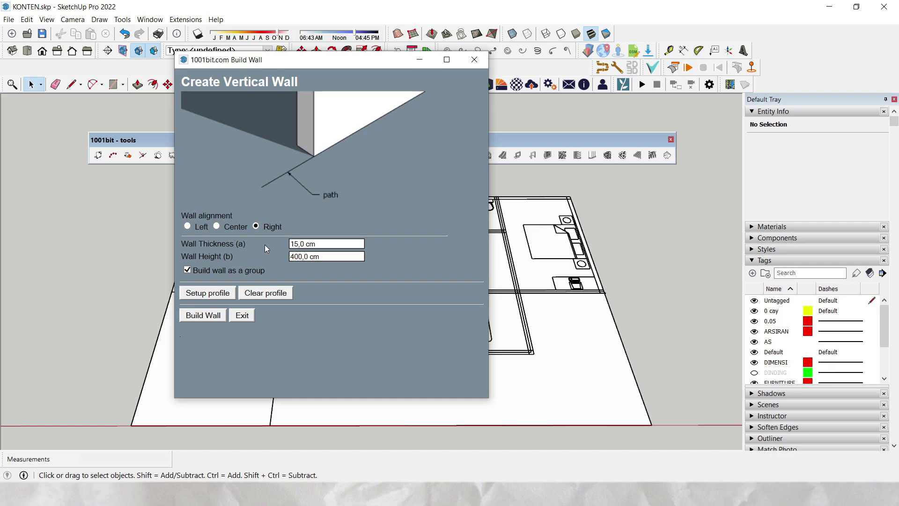
- Enter 15 cm for Wall Thickness and 400 cm for Wall Height
key(Tab)
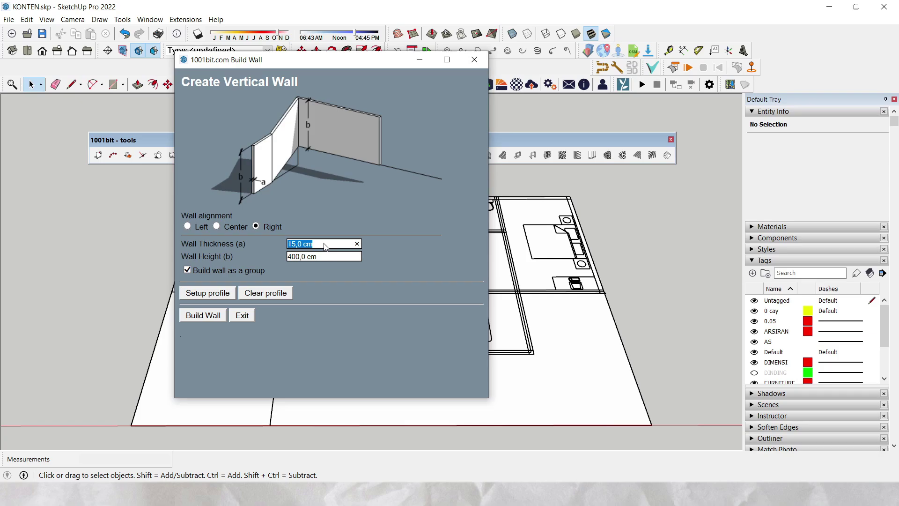
text(15)
click(324, 258)
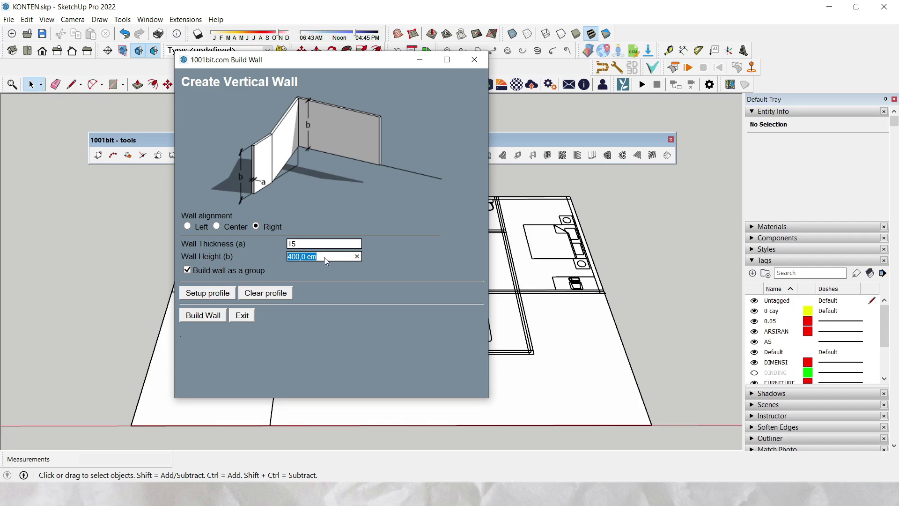
text(400)
- Start Build Wall and place the first wall point at the plan's outer corner
click(193, 313)
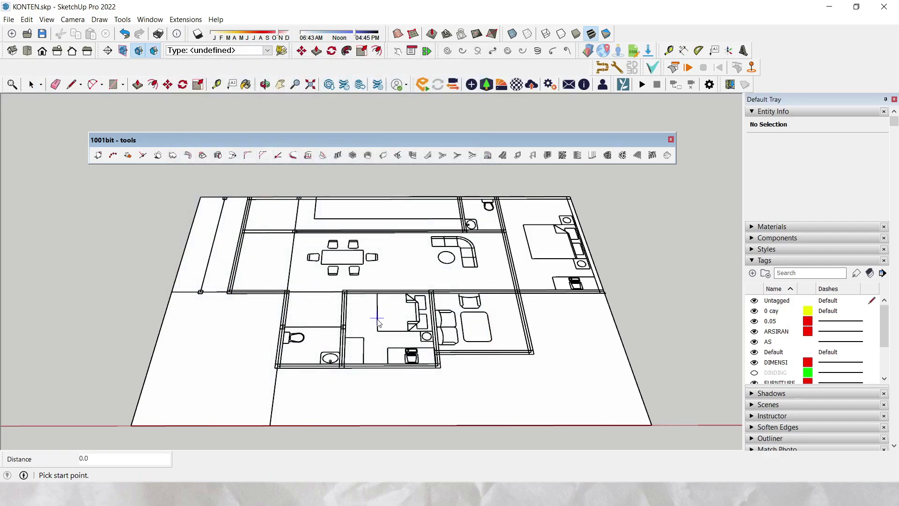
scroll(378, 320, up, 2)
middle_drag(377, 320, 337, 361)
scroll(337, 361, up, 3)
scroll(396, 369, up, 3)
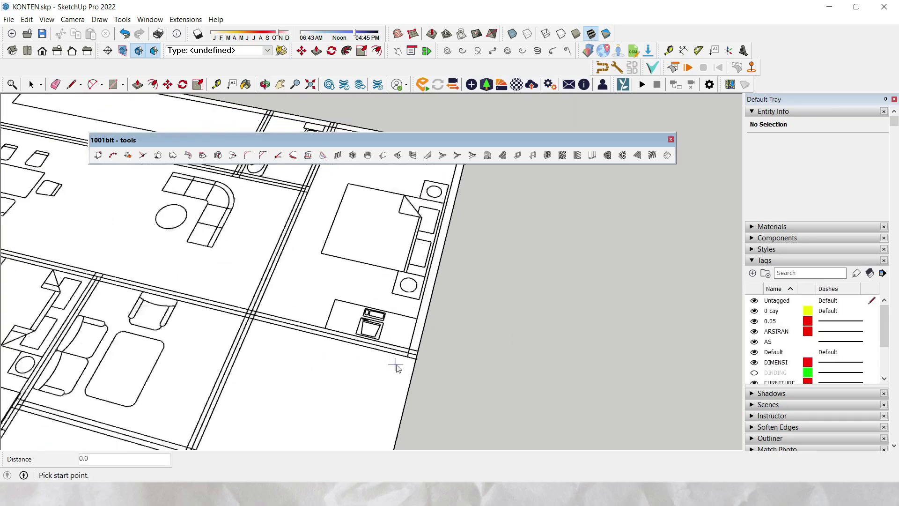
scroll(396, 368, up, 2)
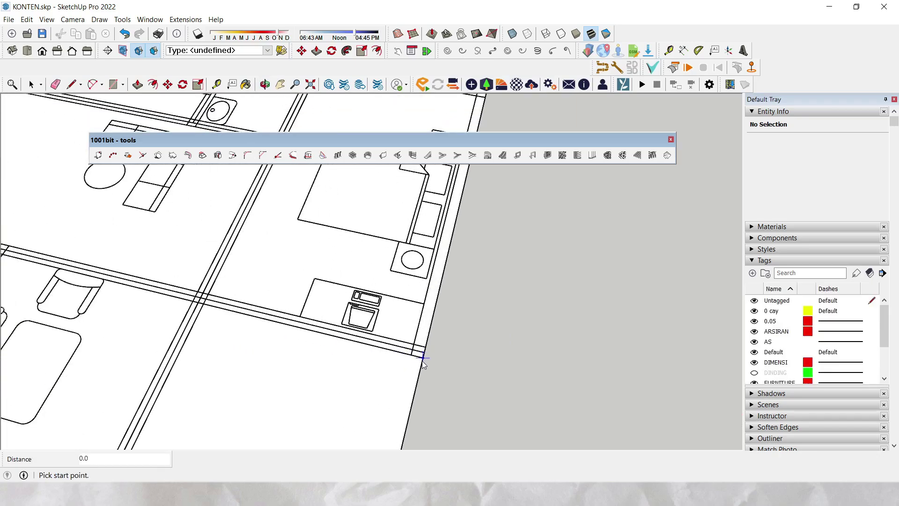
click(423, 358)
- Trace the remaining perimeter corners and double-click to finish the walls
scroll(423, 358, down, 2)
middle_drag(423, 358, 327, 323)
scroll(365, 265, up, 2)
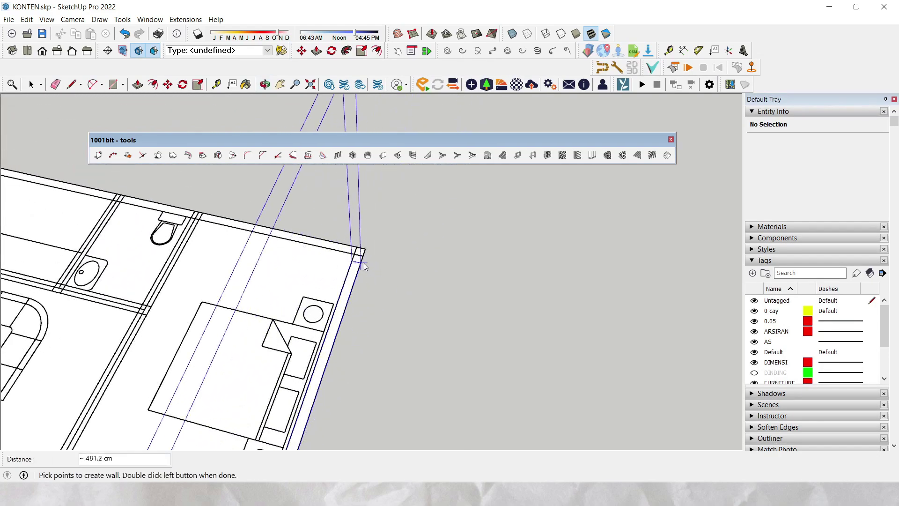
mouse_move(365, 266)
middle_down()
mouse_move(399, 376)
mouse_move(190, 311)
middle_up()
scroll(168, 281, up, 2)
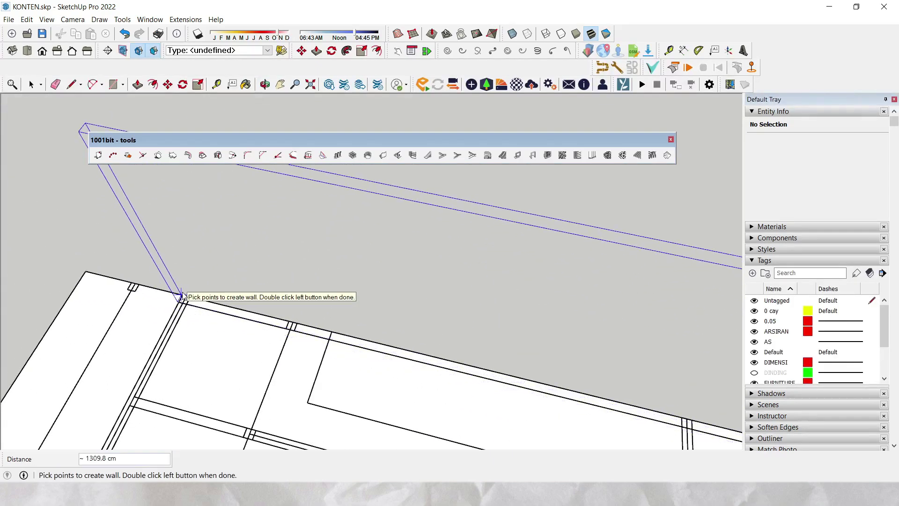
middle_drag(182, 296, 321, 391)
scroll(258, 373, up, 3)
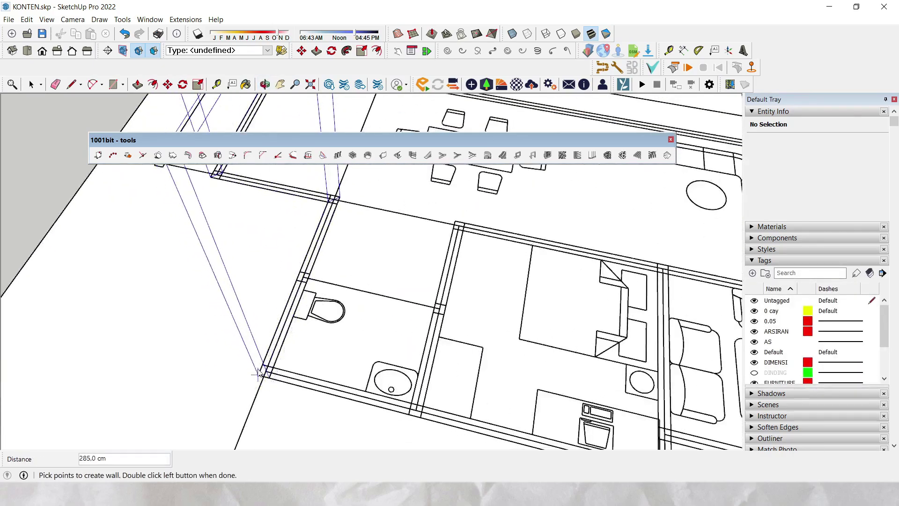
middle_drag(259, 373, 227, 362)
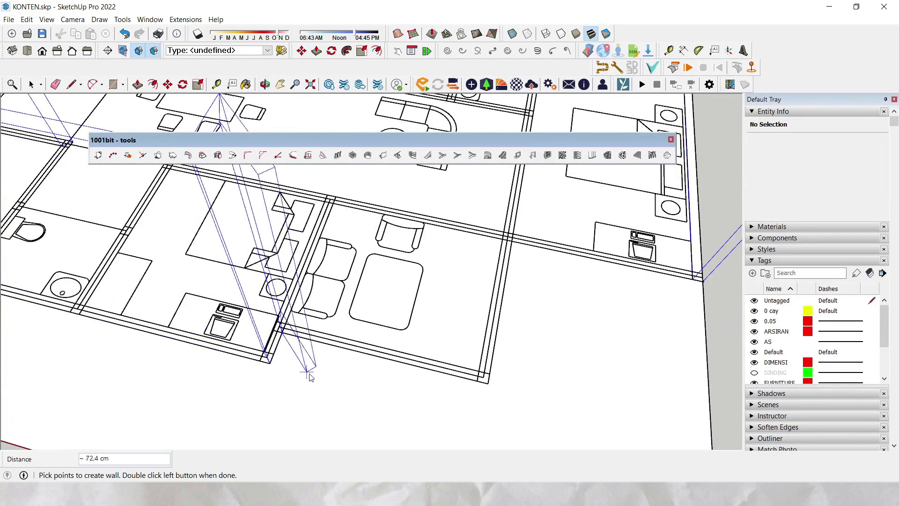
mouse_move(309, 377)
middle_down()
mouse_move(335, 402)
mouse_move(351, 365)
mouse_move(322, 392)
middle_up()
scroll(395, 295, up, 3)
scroll(329, 370, down, 2)
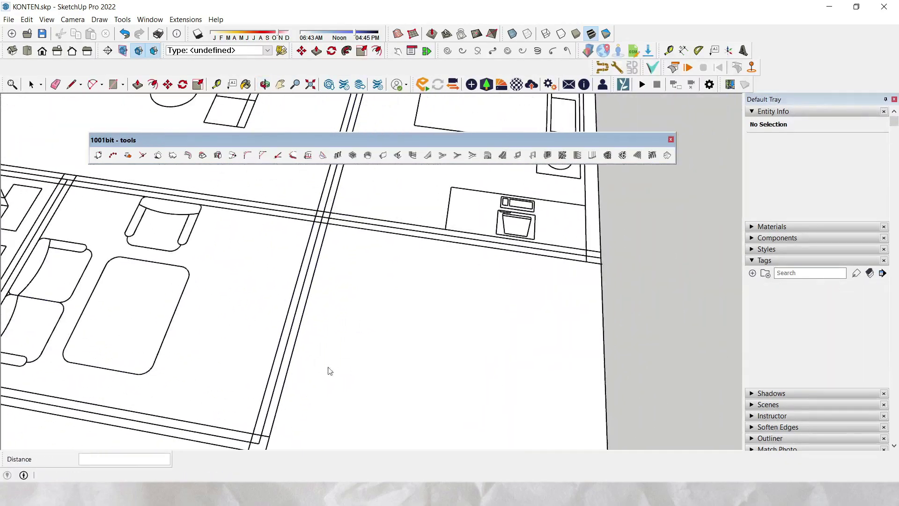
scroll(329, 371, up, 1)
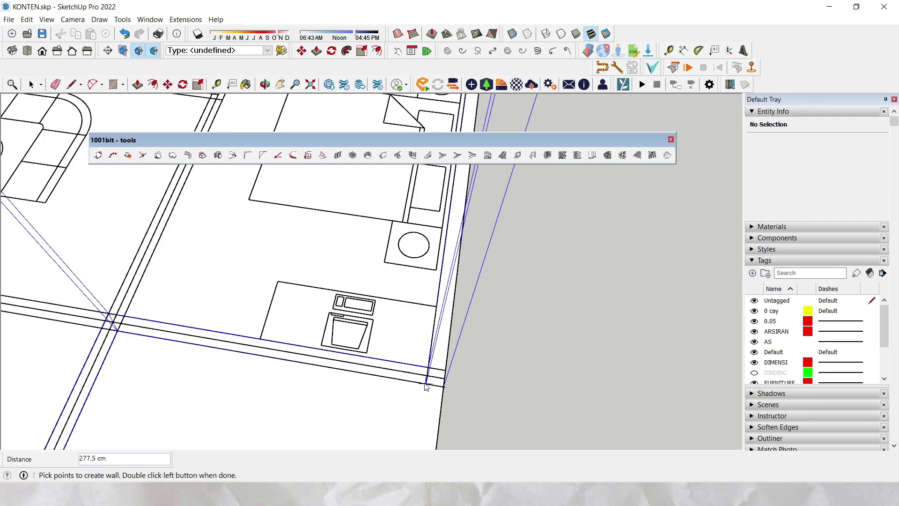
double_click(426, 386)
- Build a 3D wall along the bathroom partition line
mouse_move(427, 384)
middle_down()
mouse_move(370, 378)
mouse_move(412, 239)
mouse_move(431, 371)
mouse_move(395, 358)
middle_up()
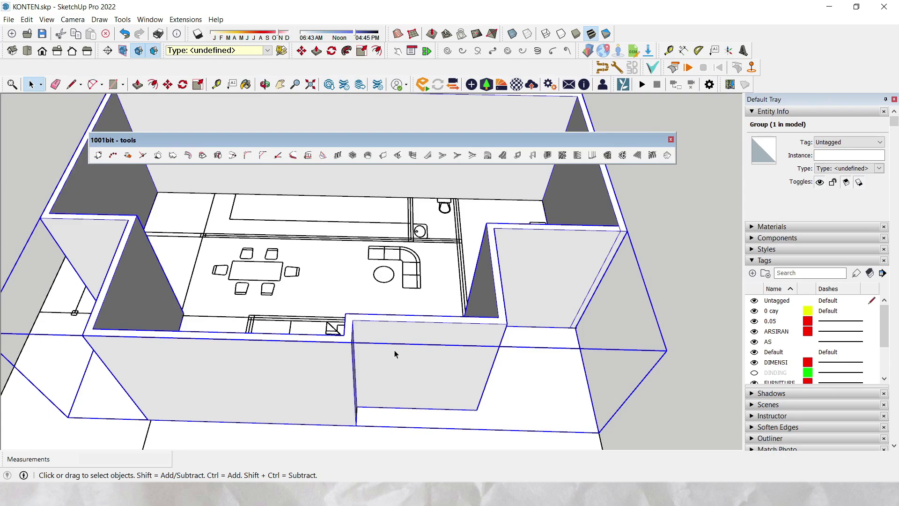
mouse_move(394, 353)
middle_down()
mouse_move(427, 321)
mouse_move(437, 333)
mouse_move(375, 226)
mouse_move(302, 338)
middle_up()
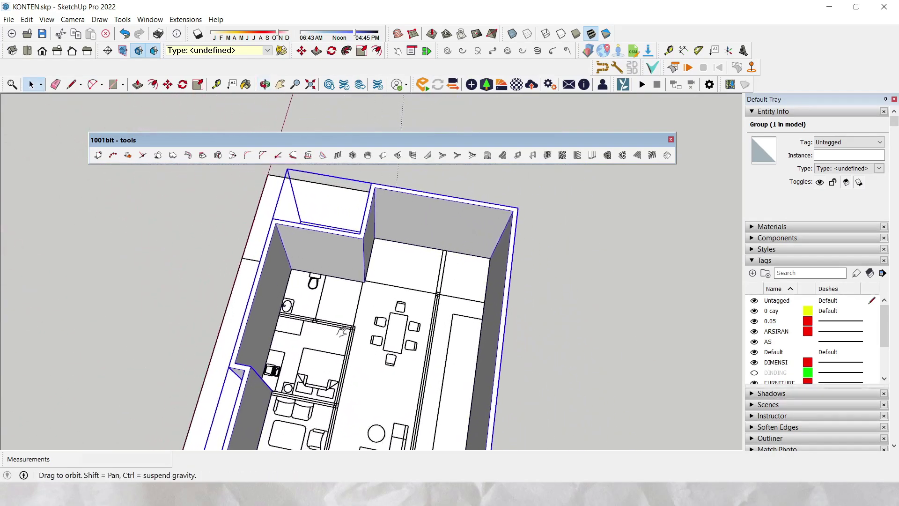
click(383, 156)
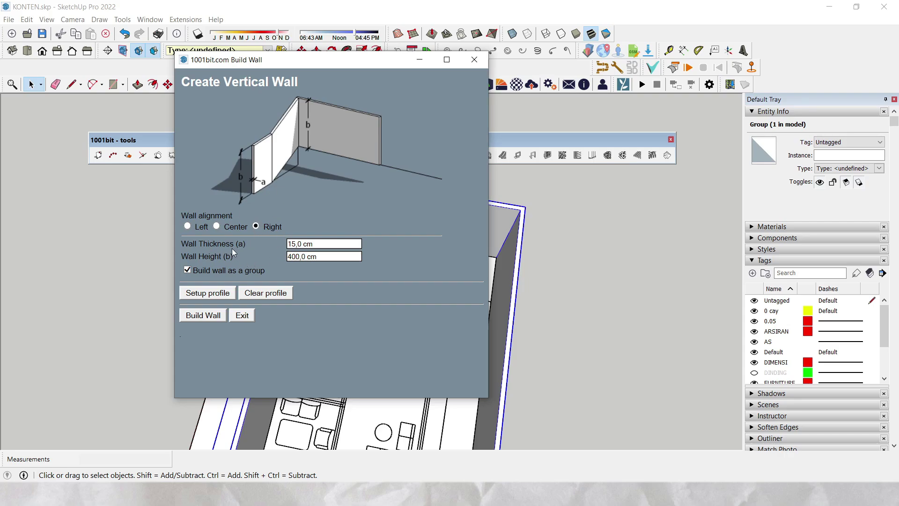
click(209, 314)
scroll(286, 318, up, 2)
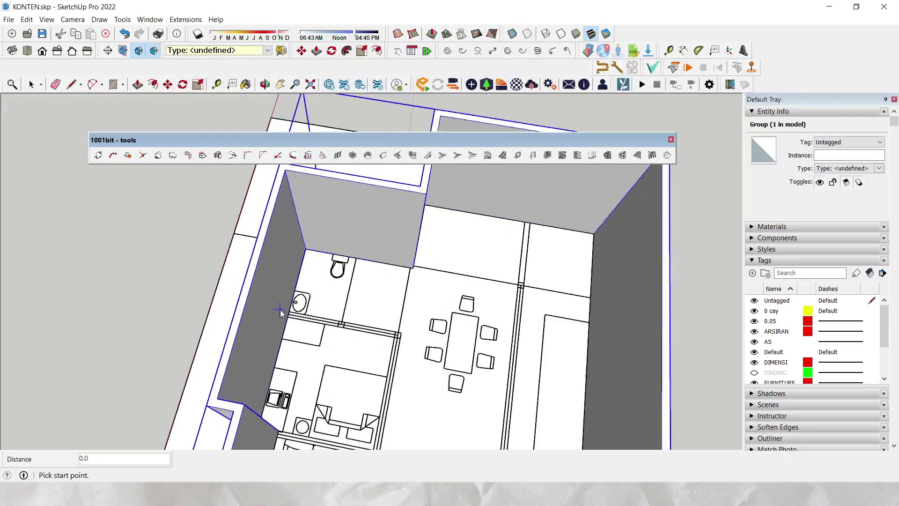
scroll(287, 319, up, 2)
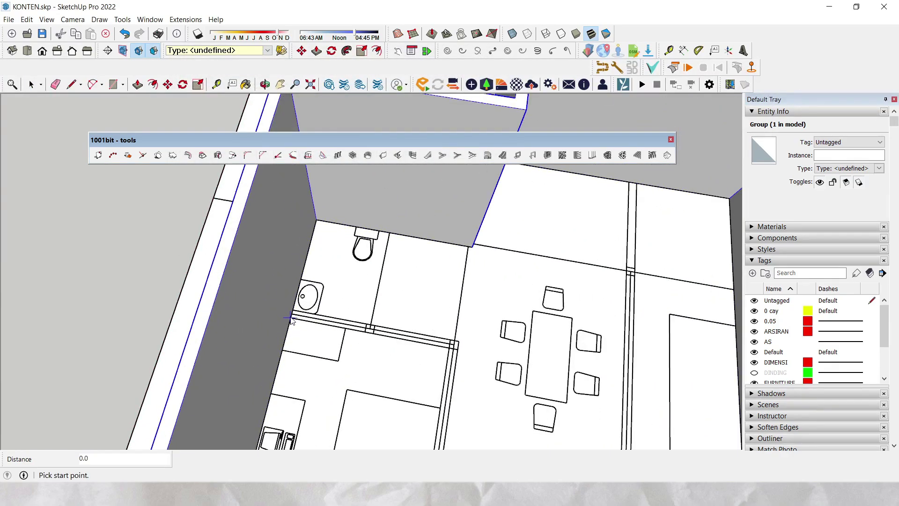
click(291, 318)
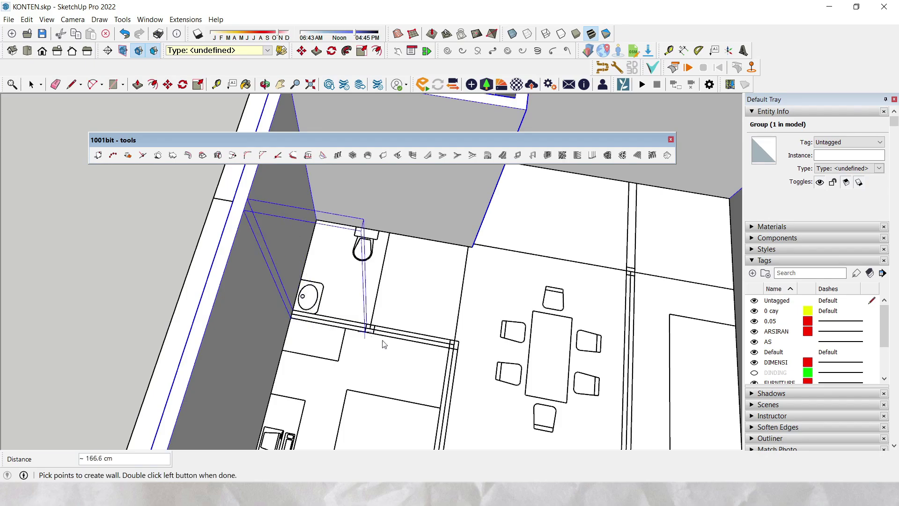
middle_drag(434, 380, 327, 356)
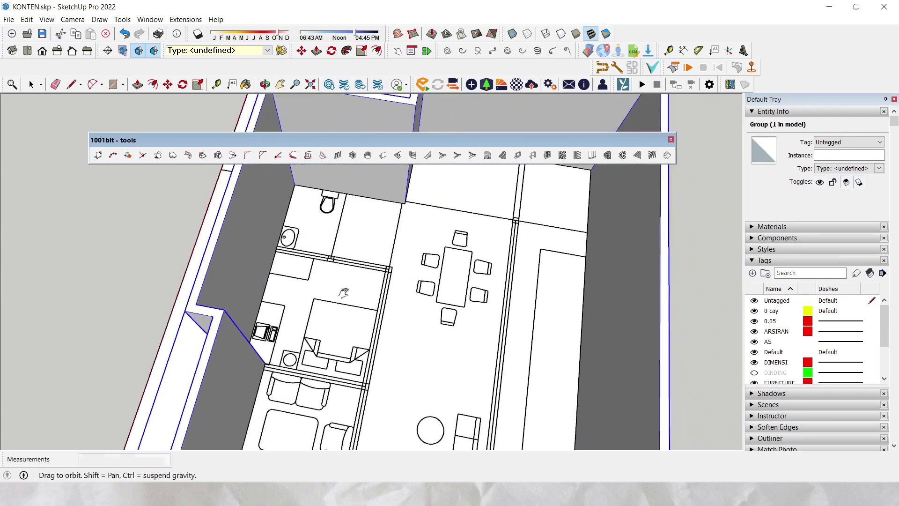
scroll(328, 356, up, 3)
scroll(279, 399, up, 2)
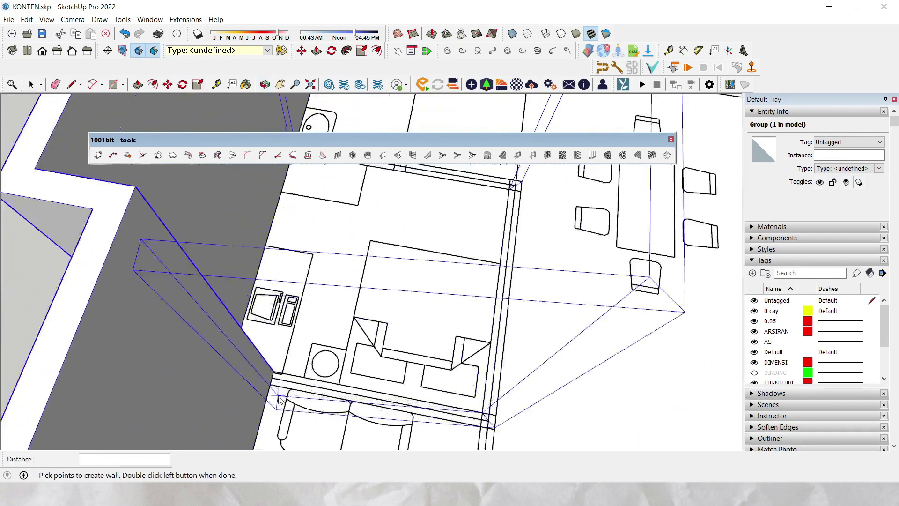
double_click(274, 373)
scroll(281, 371, down, 3)
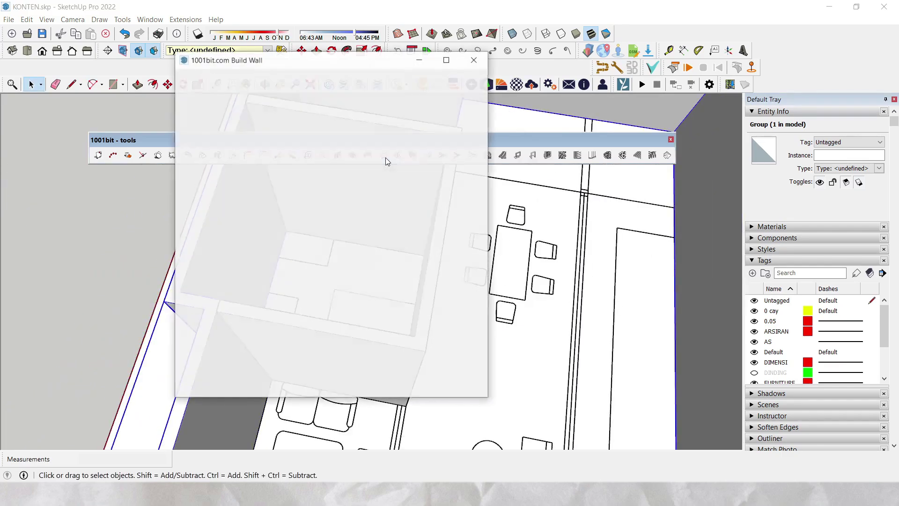
- Build a 3D wall along the living-area partition line
click(383, 155)
click(203, 319)
scroll(230, 271, up, 2)
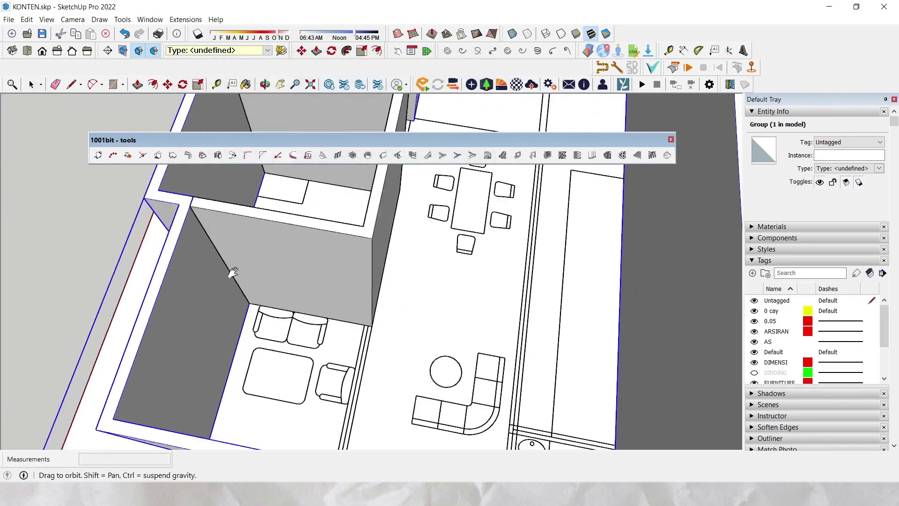
scroll(387, 310, up, 2)
middle_drag(372, 309, 311, 368)
click(311, 368)
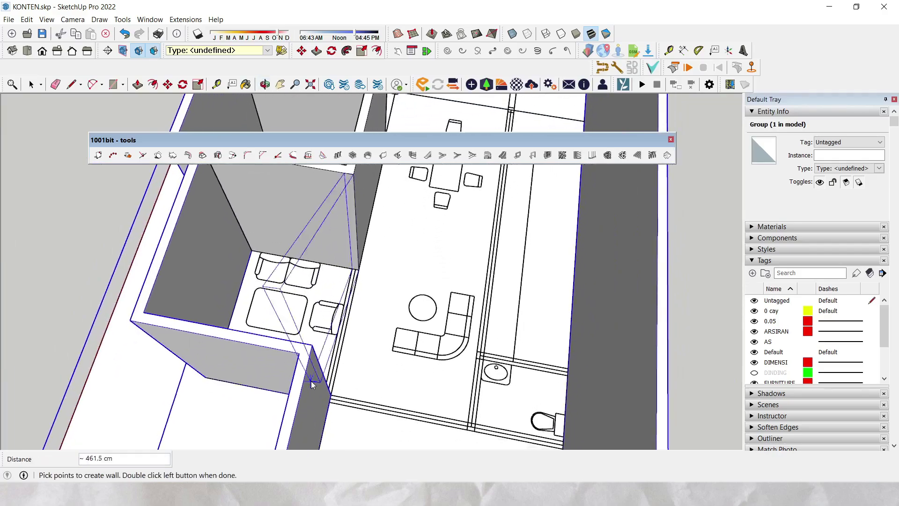
scroll(365, 398, up, 2)
scroll(419, 421, up, 2)
scroll(420, 421, down, 2)
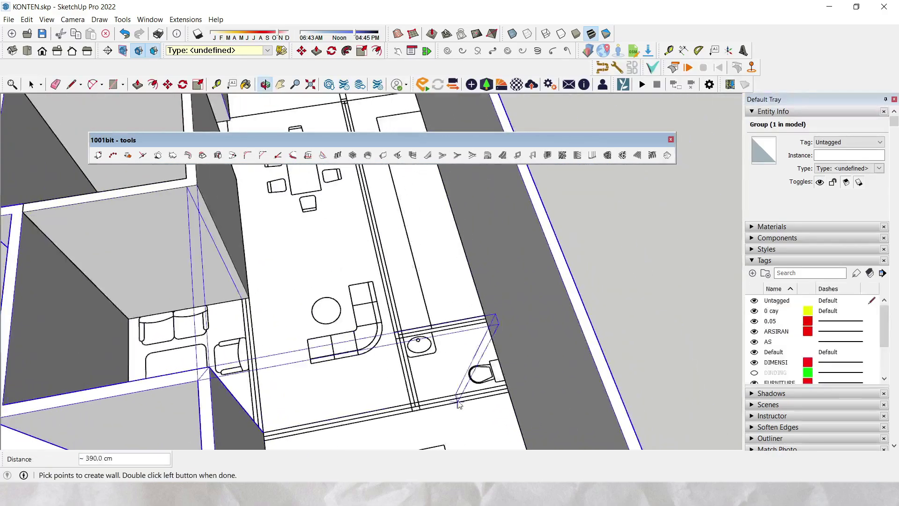
double_click(511, 392)
scroll(512, 392, down, 3)
mouse_move(511, 393)
middle_down()
mouse_move(475, 241)
mouse_move(382, 159)
middle_up()
- Start another wall toward the dining area, then cancel it unfinished
click(383, 155)
click(199, 315)
middle_drag(357, 353, 497, 407)
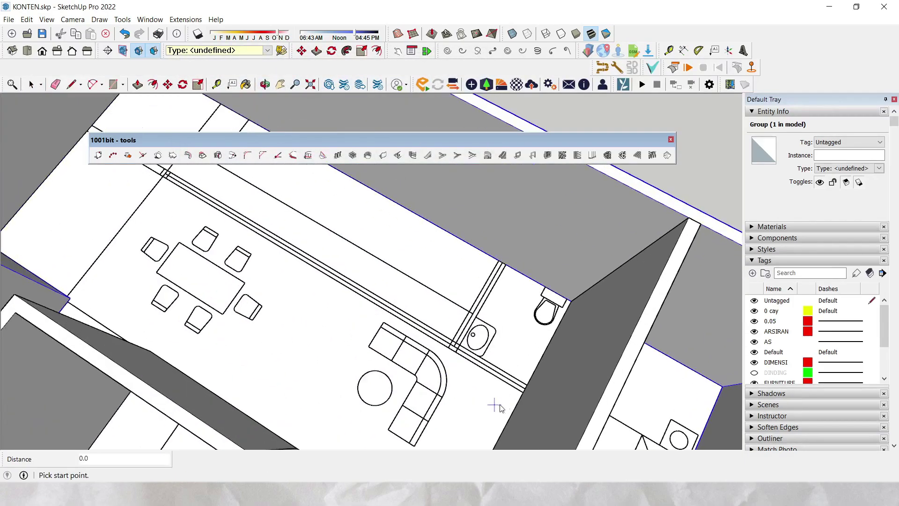
click(520, 392)
scroll(399, 349, down, 2)
middle_drag(399, 348, 243, 266)
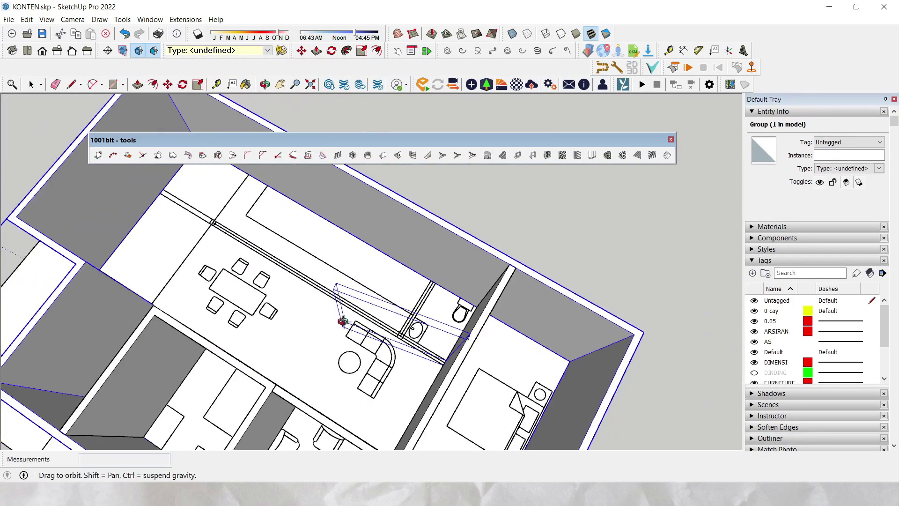
scroll(237, 264, up, 2)
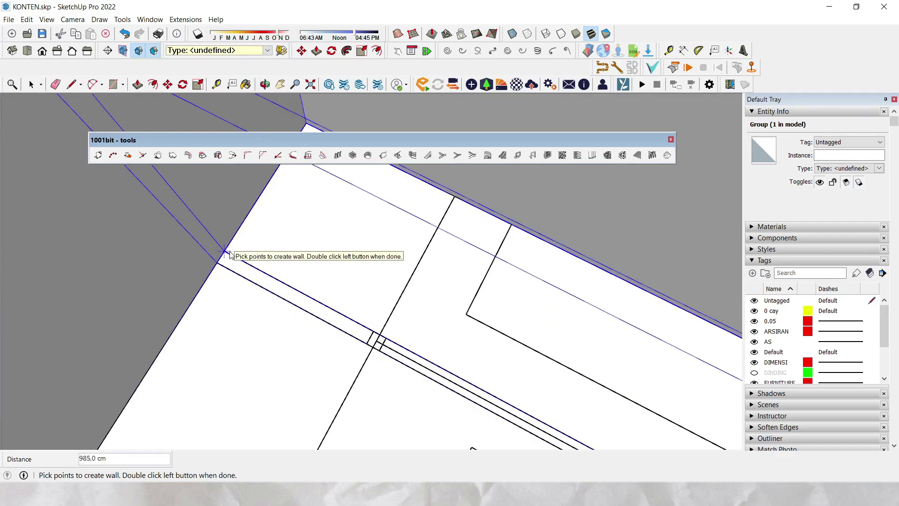
scroll(241, 293, up, 1)
scroll(241, 293, up, 1)
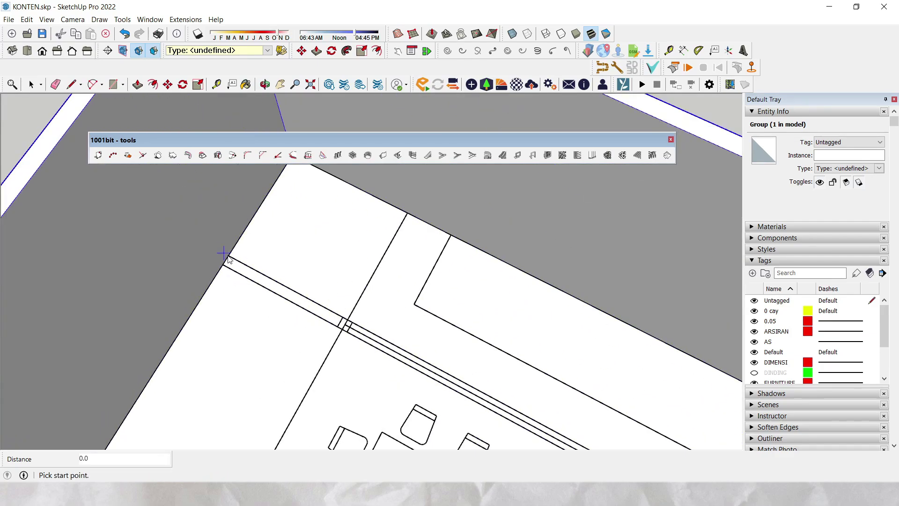
scroll(298, 334, down, 3)
scroll(552, 415, up, 1)
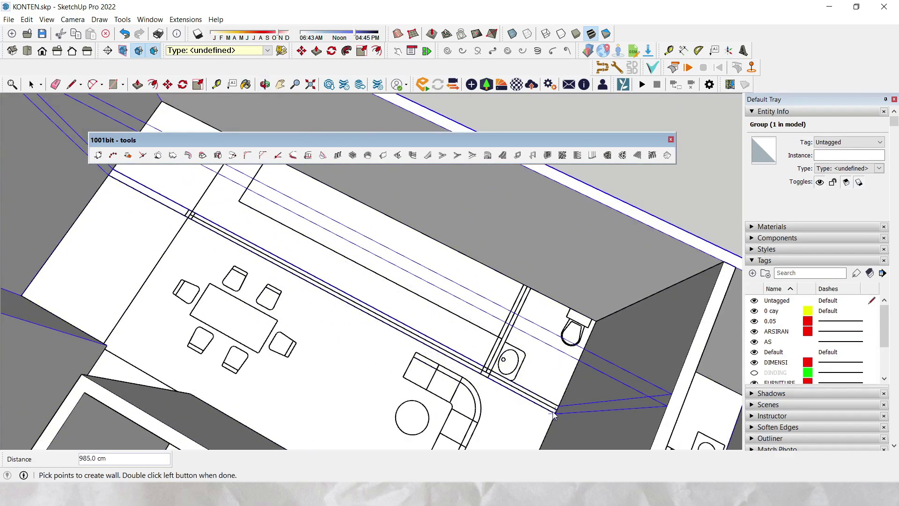
key(space)
scroll(552, 415, down, 2)
- Start a wall near the bathroom sink, then cancel that start point
click(382, 155)
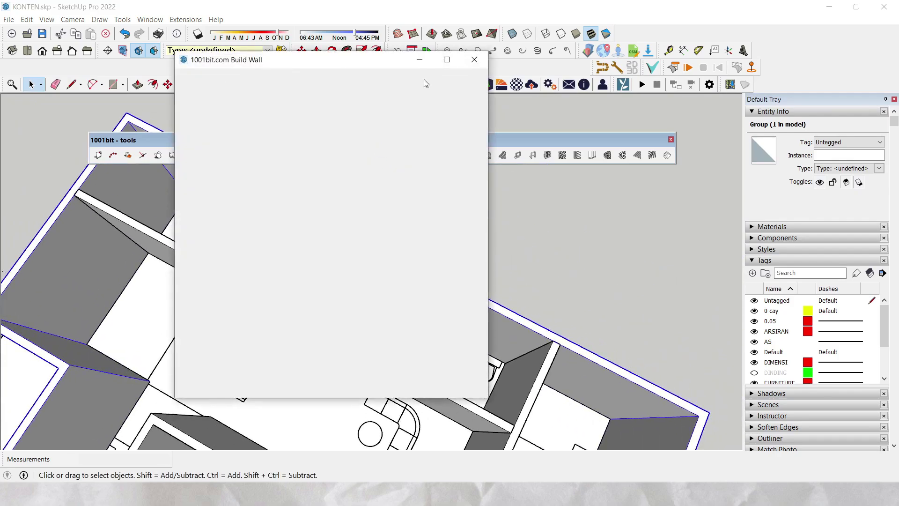
click(383, 155)
click(205, 316)
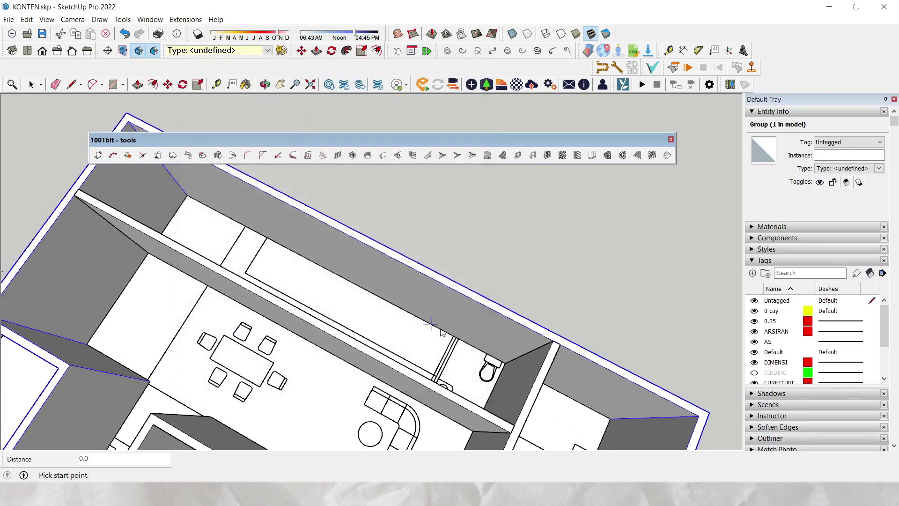
scroll(458, 333, up, 3)
middle_drag(459, 333, 421, 355)
click(472, 396)
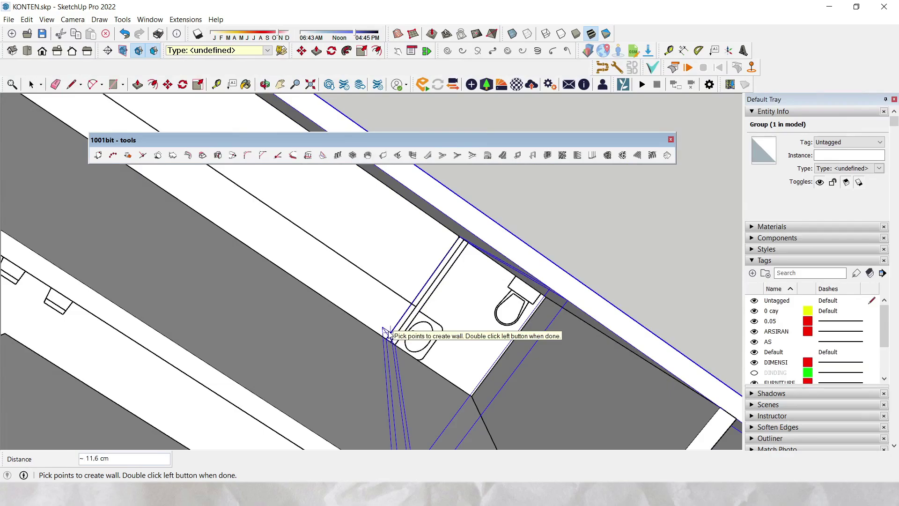
key(Escape)
- Try another start point beside the sink, cancel it, and orbit to an overall wall view
scroll(370, 323, down, 2)
scroll(430, 284, up, 1)
click(566, 225)
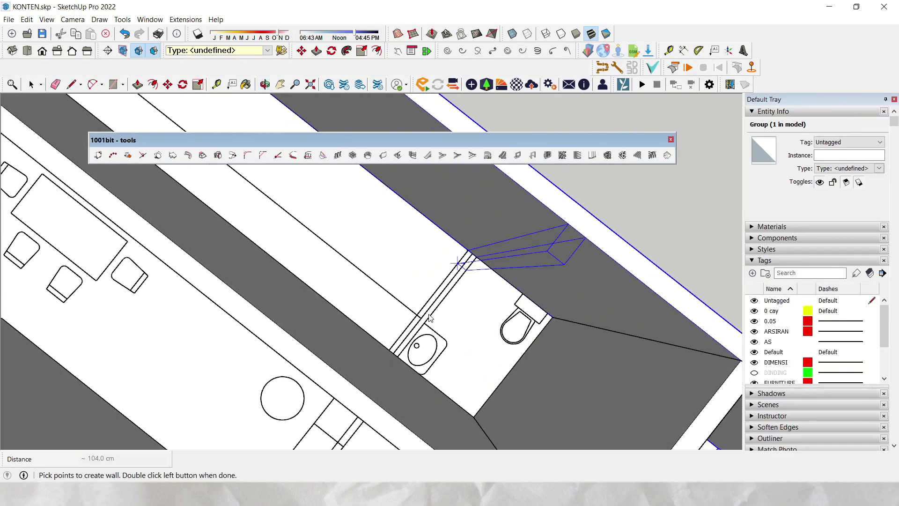
key(Escape)
scroll(389, 350, down, 3)
middle_drag(421, 327, 459, 285)
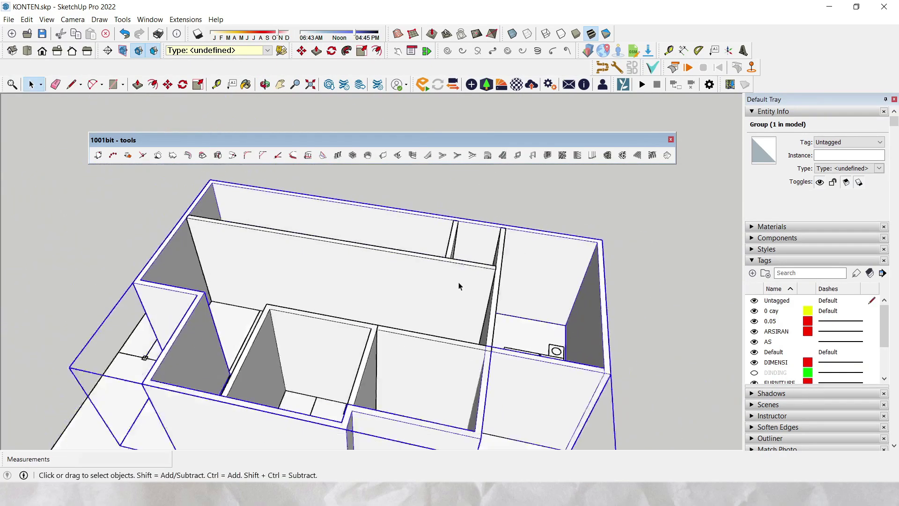
mouse_move(431, 351)
middle_down()
mouse_move(498, 312)
mouse_move(366, 329)
middle_up()
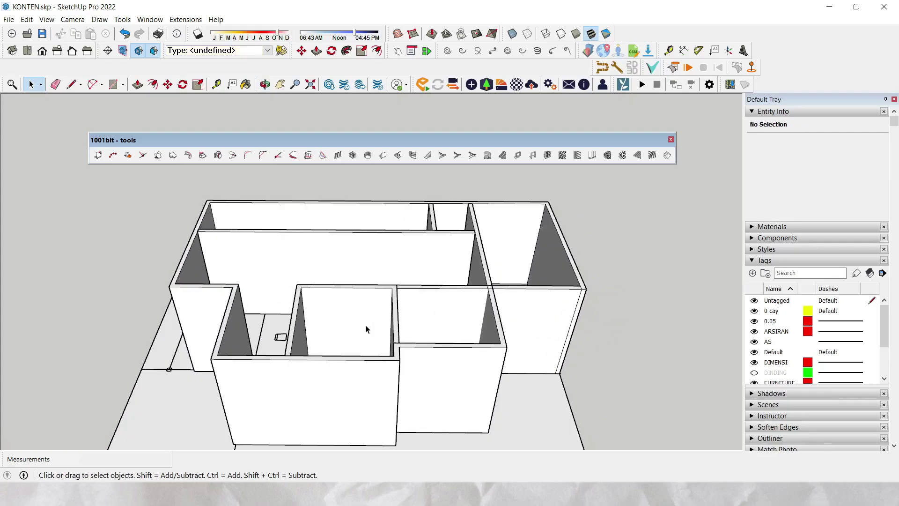
- Select all the wall groups and explode them into loose geometry
click(370, 299)
shift+click(425, 318)
shift+click(522, 313)
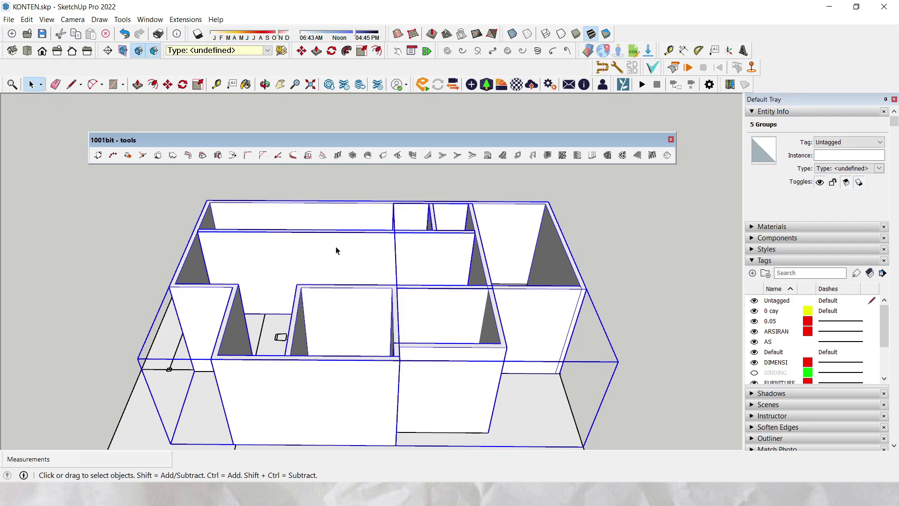
scroll(338, 239, down, 3)
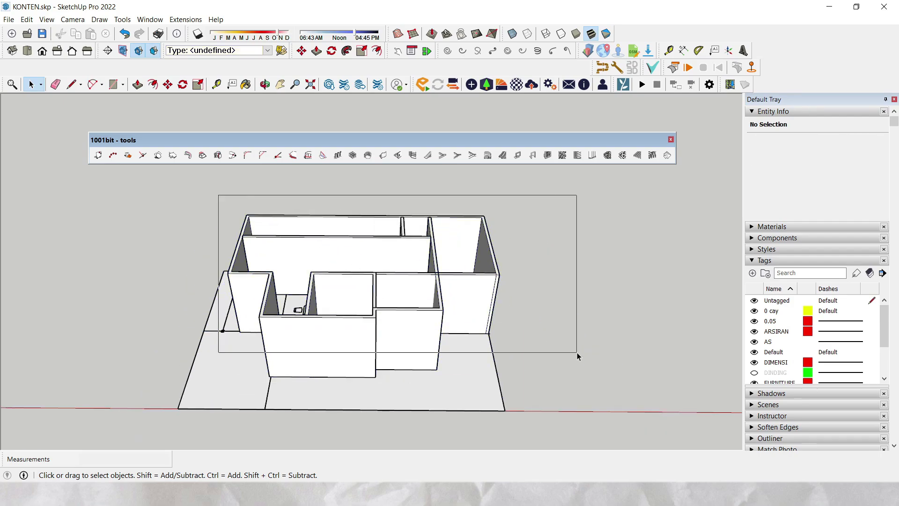
drag(218, 200, 527, 376)
scroll(459, 325, up, 1)
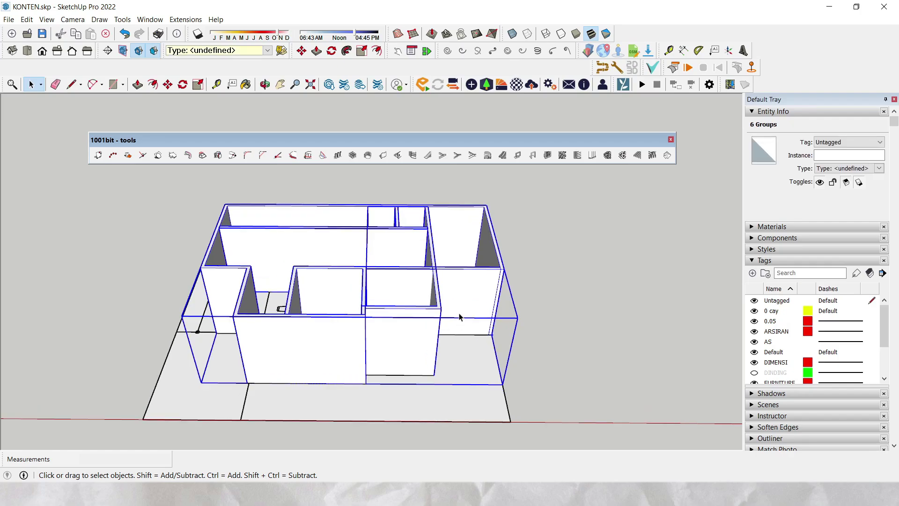
right_click(457, 289)
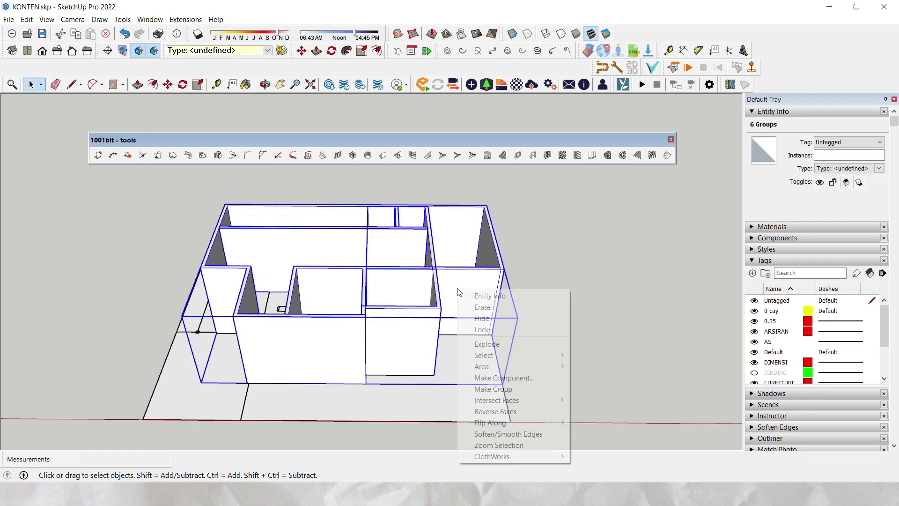
click(494, 345)
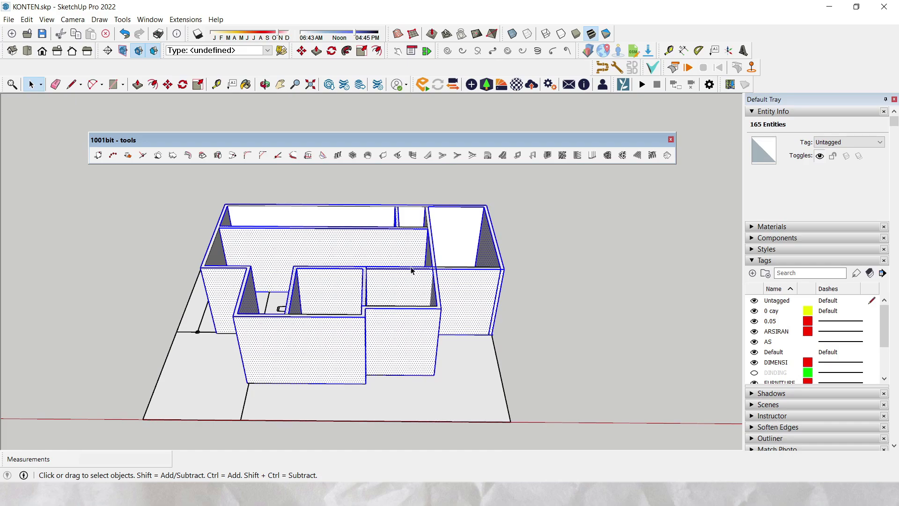
- Window-select all the wall faces and edges and make them one group
triple_click(440, 222)
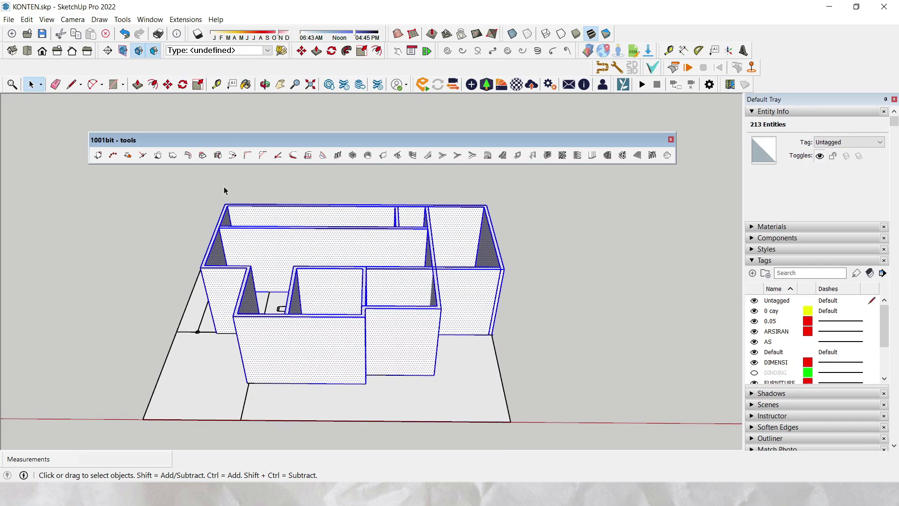
click(586, 383)
mouse_move(199, 186)
mouse_down()
mouse_move(535, 396)
mouse_move(567, 401)
mouse_up()
right_click(346, 283)
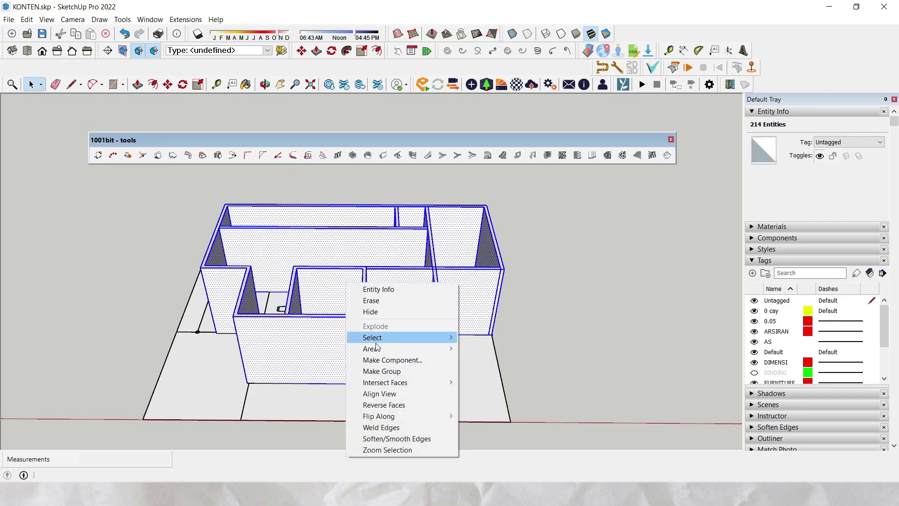
click(382, 370)
- Reselect the walls to confirm Entity Info shows a single group
click(515, 300)
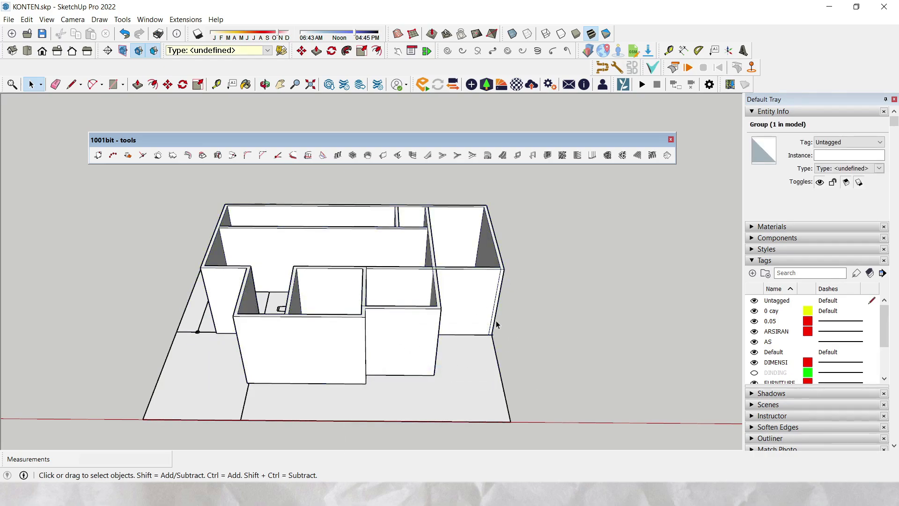
click(431, 331)
scroll(337, 305, up, 2)
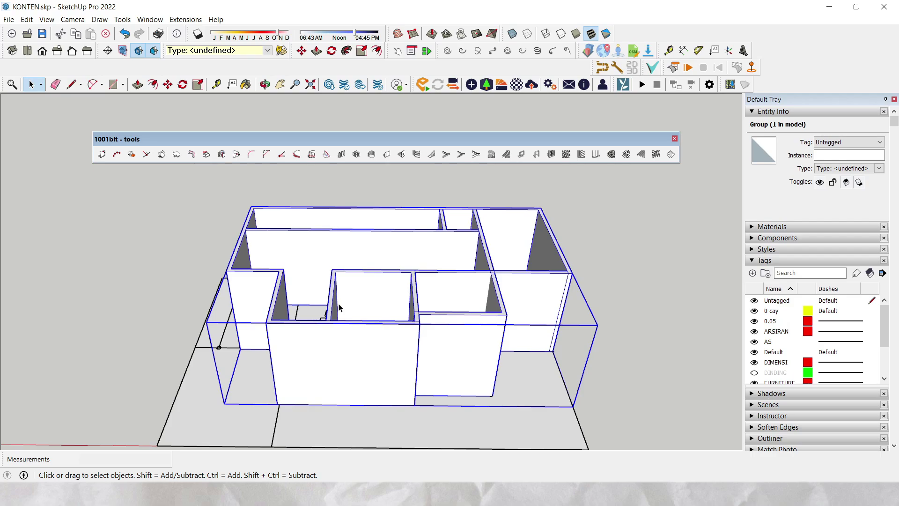